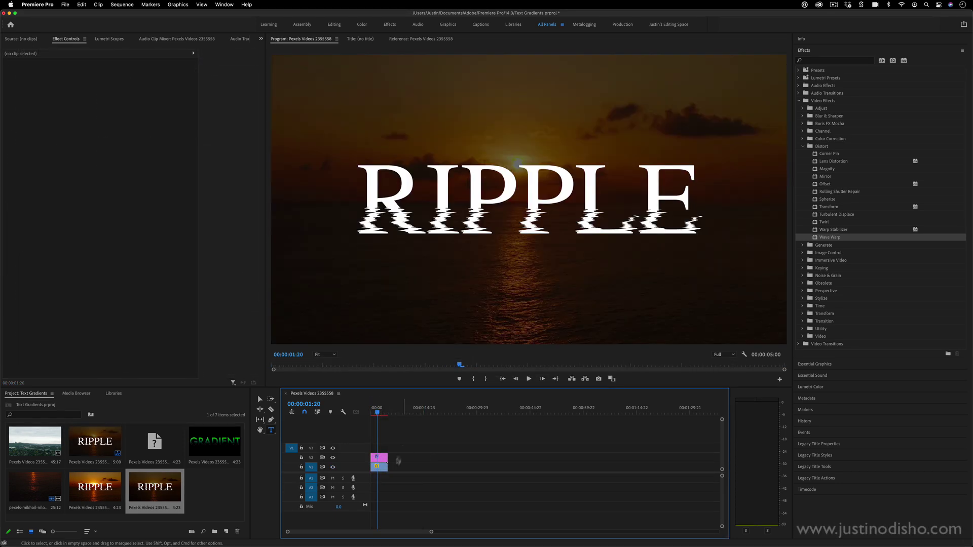
- Hide the sunset video track and delete both old clips from the sequence
{"action": "left_click", "coordinate": [380, 467]}
{"action": "left_click", "coordinate": [332, 467]}
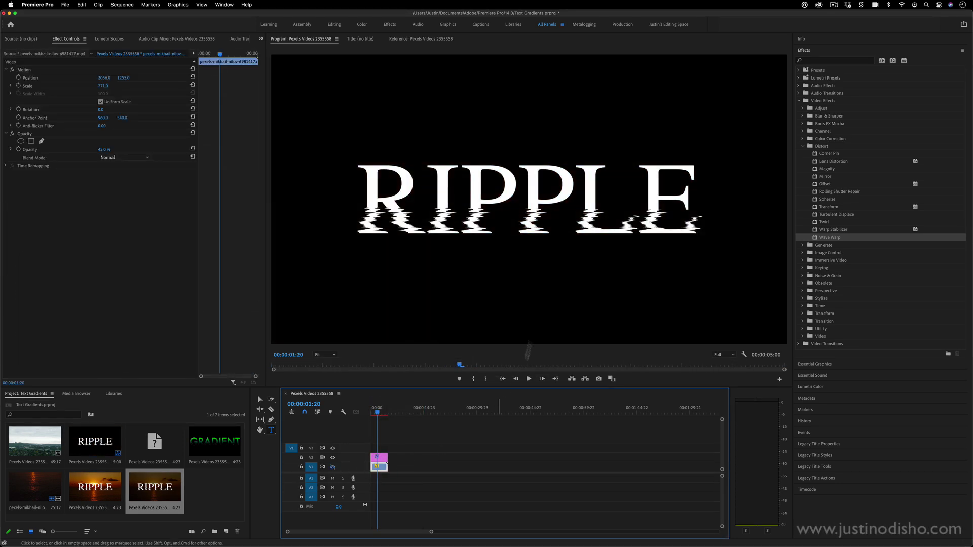
{"action": "left_click_drag", "start_coordinate": [413, 420], "coordinate": [370, 472]}
{"action": "key", "text": "BackSpace"}
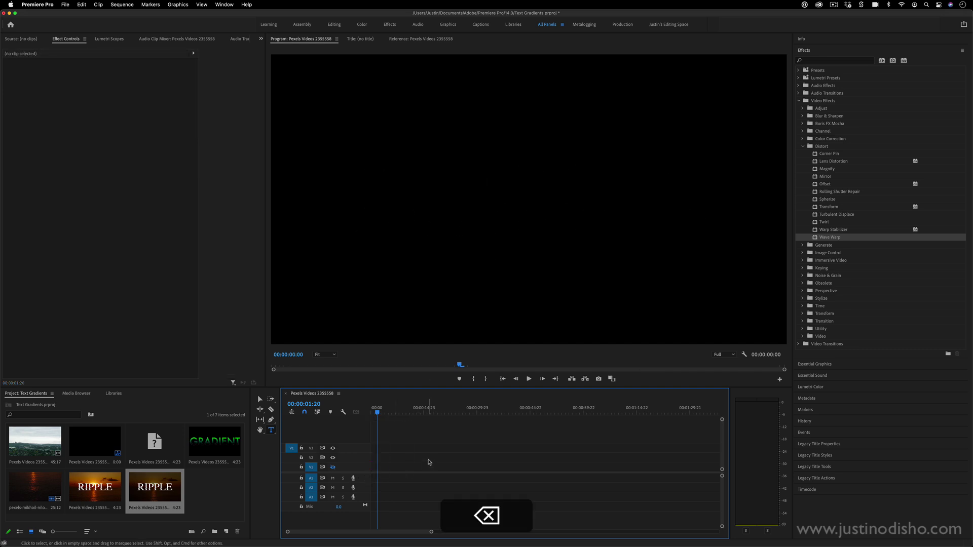
- Add a new text layer in the Program monitor reading 'RIPPLE'
{"action": "left_click", "coordinate": [273, 431]}
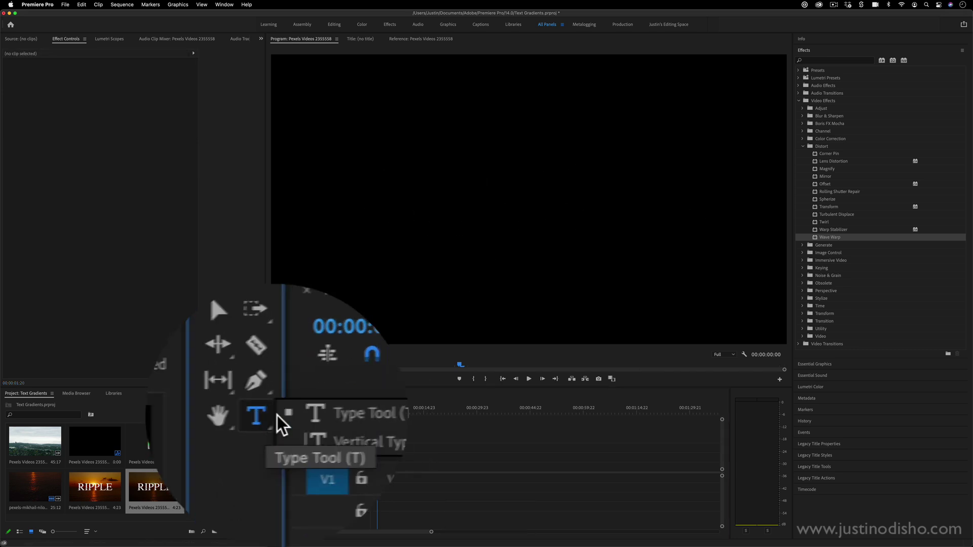
{"action": "left_click", "coordinate": [383, 210]}
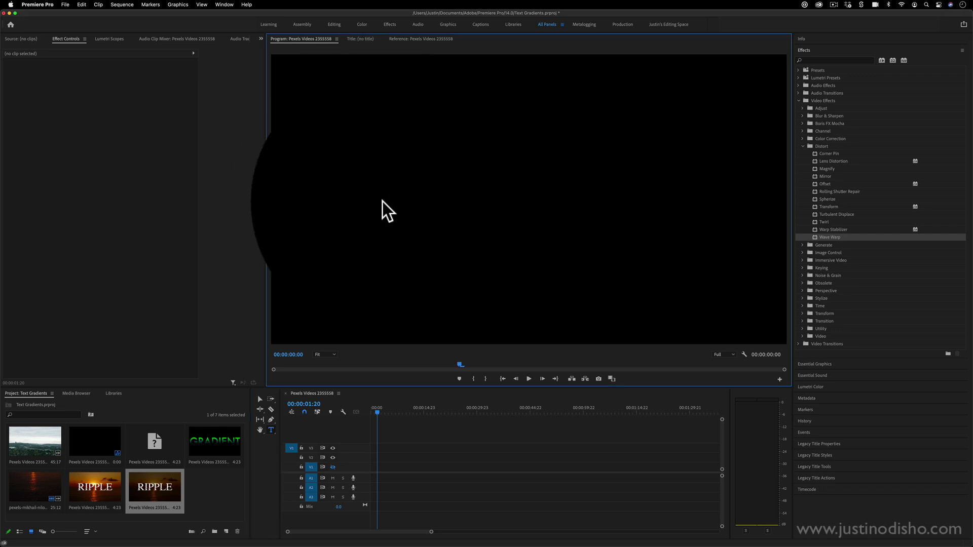
{"action": "type", "text": "RIPPLE"}
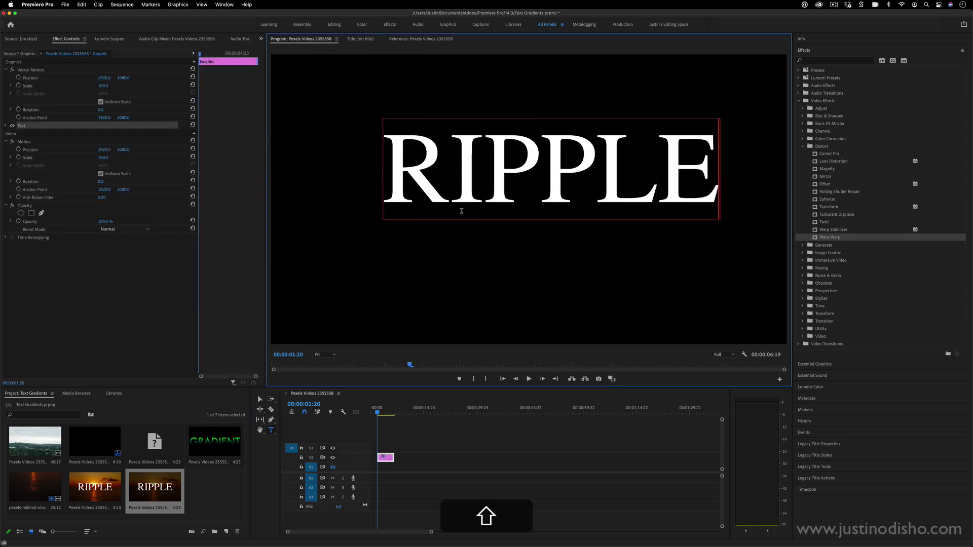
- Centre RIPPLE horizontally and vertically in the frame, then show the Distort video effects
{"action": "left_click", "coordinate": [815, 364]}
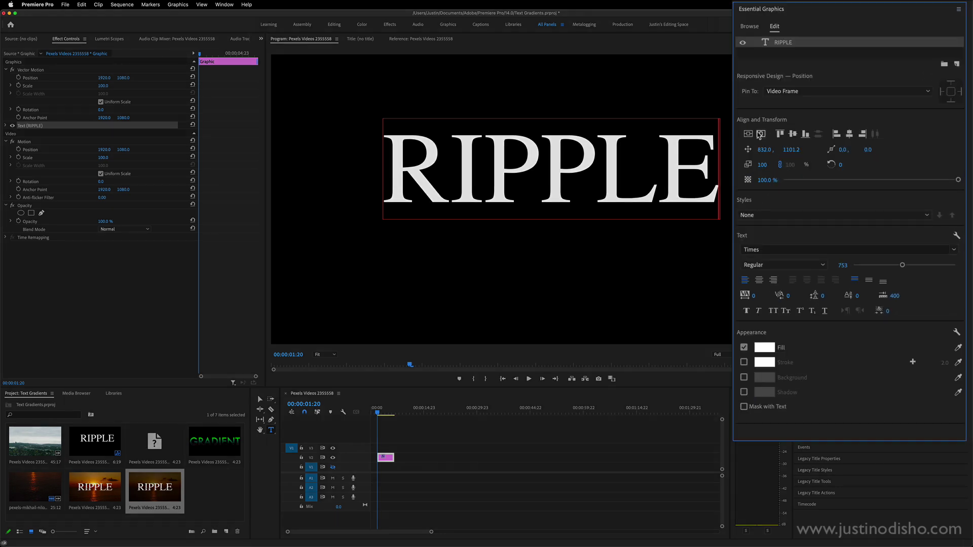
{"action": "left_click", "coordinate": [813, 154]}
{"action": "left_click", "coordinate": [760, 136]}
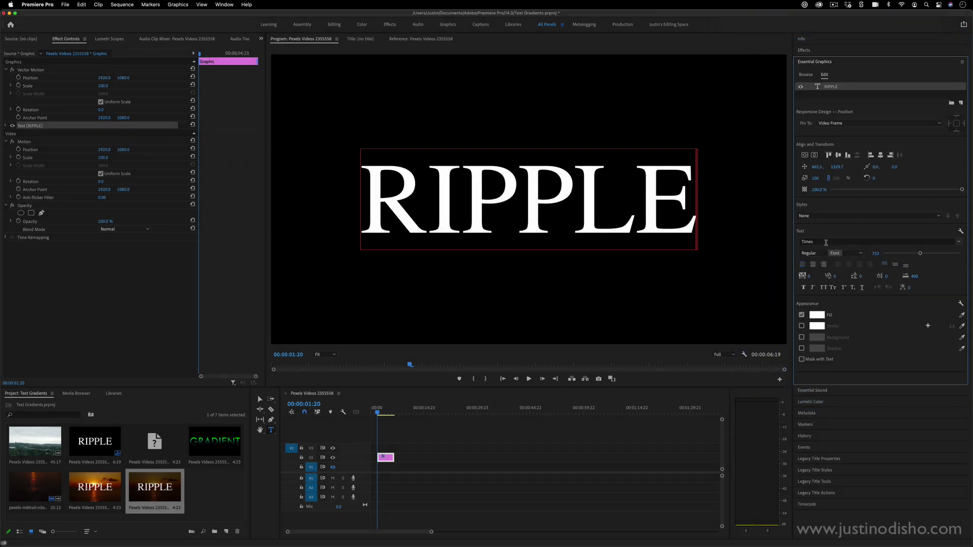
{"action": "left_click", "coordinate": [810, 51]}
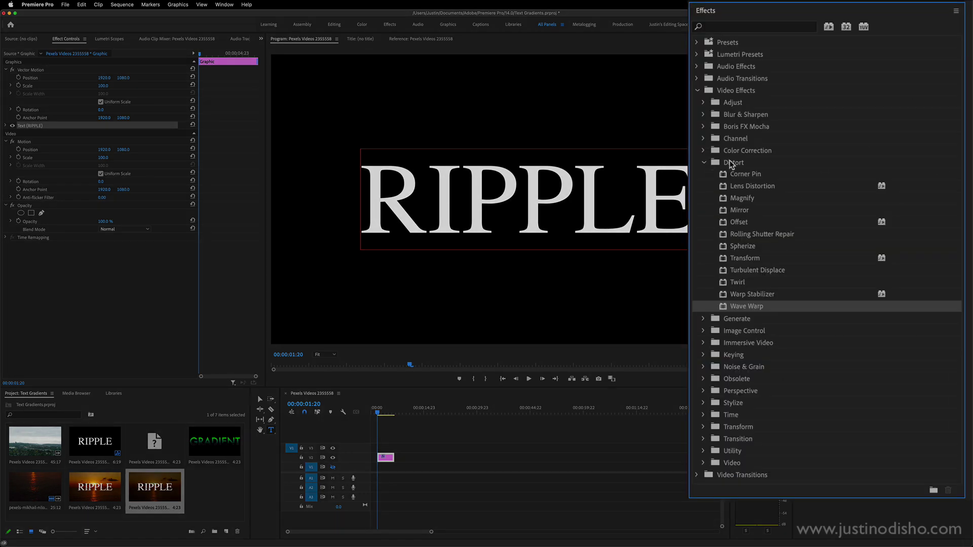
{"action": "left_click", "coordinate": [732, 163]}
{"action": "left_click", "coordinate": [760, 307]}
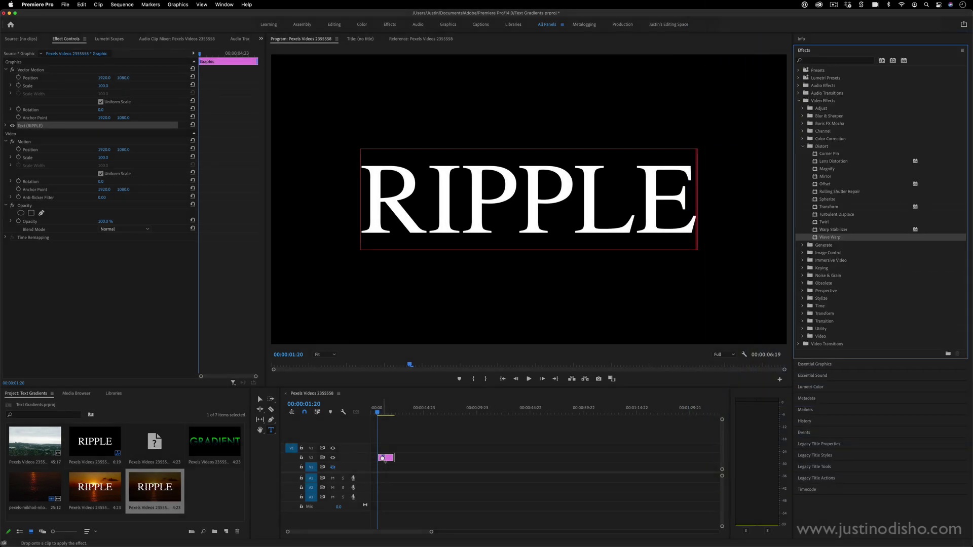
{"action": "left_click_drag", "start_coordinate": [762, 307], "coordinate": [390, 457]}
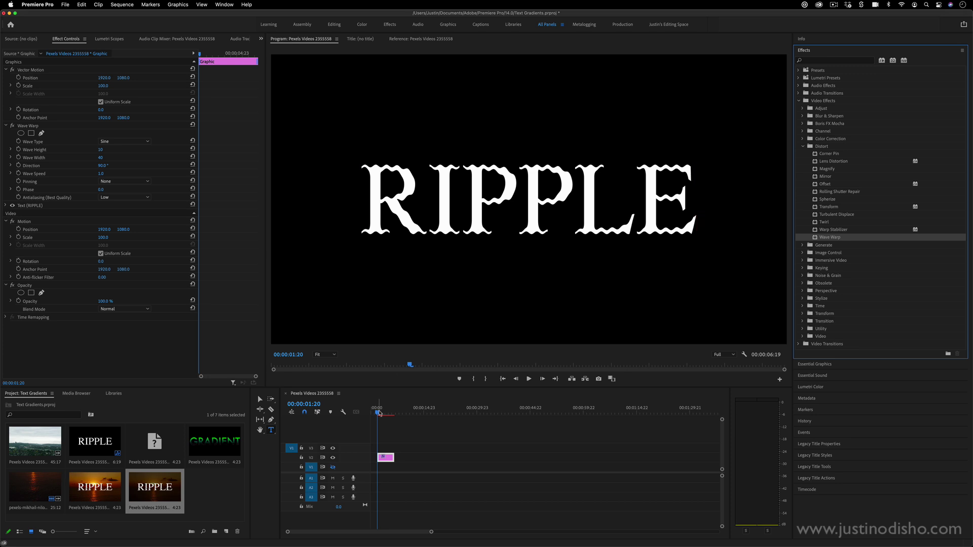
{"action": "left_click_drag", "start_coordinate": [379, 413], "coordinate": [380, 413]}
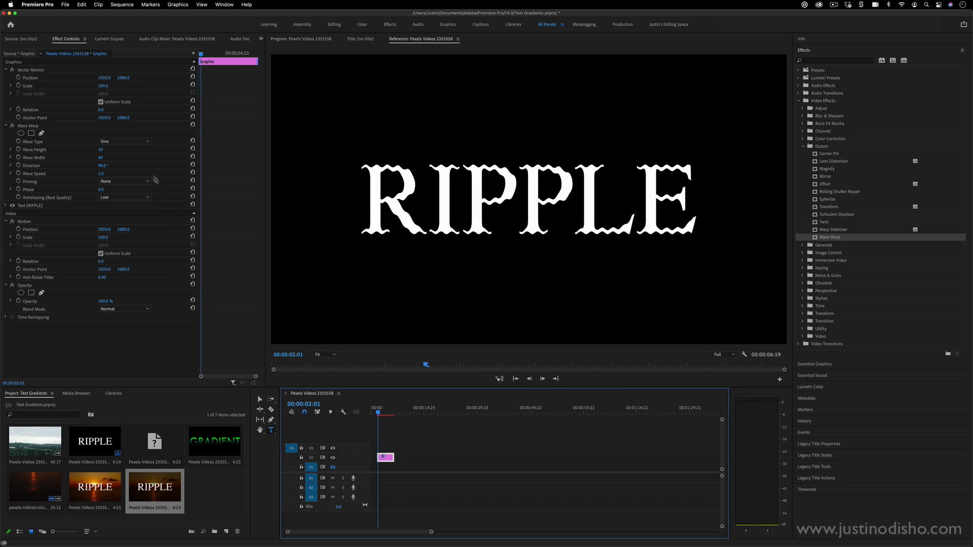
{"action": "left_click", "coordinate": [39, 158]}
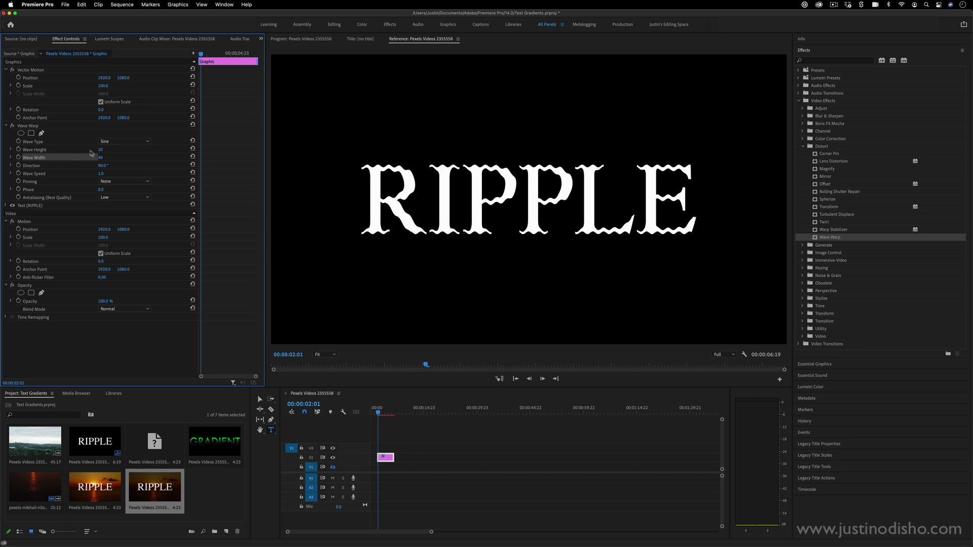
{"action": "left_click_drag", "start_coordinate": [101, 153], "coordinate": [152, 170]}
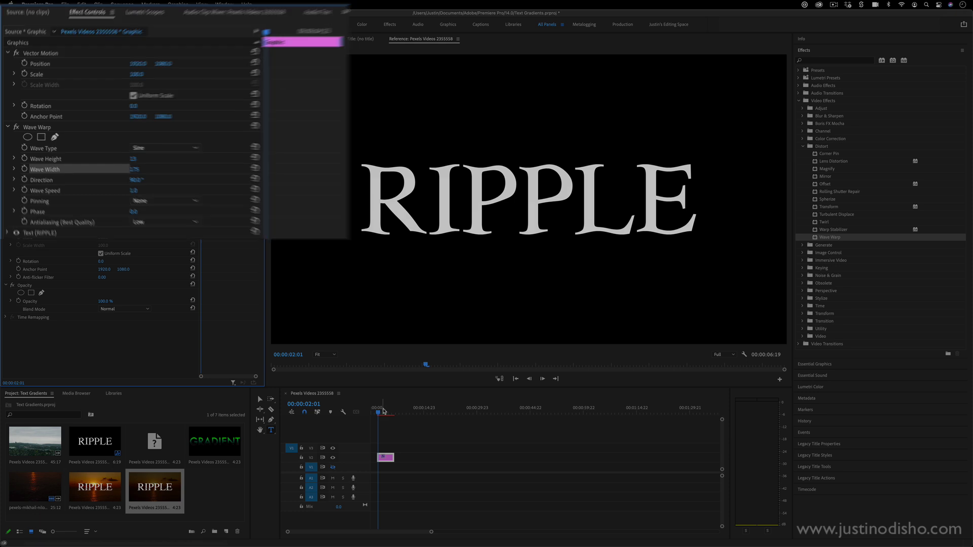
{"action": "key", "text": "space"}
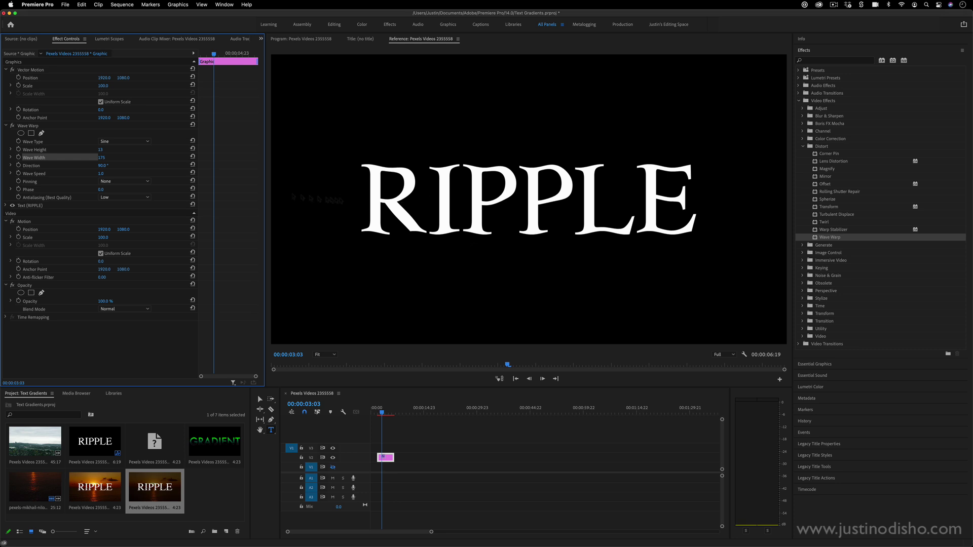
{"action": "left_click", "coordinate": [34, 126]}
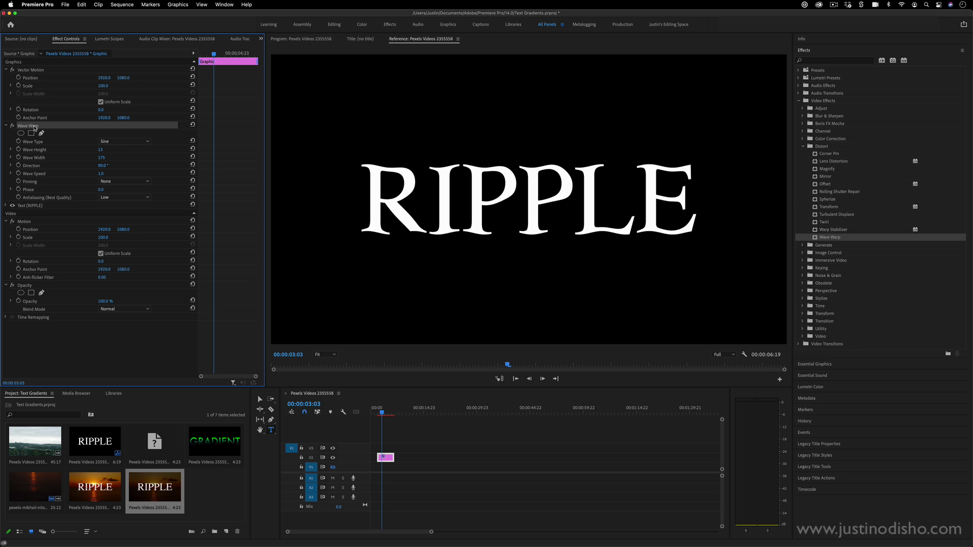
{"action": "key", "text": "BackSpace"}
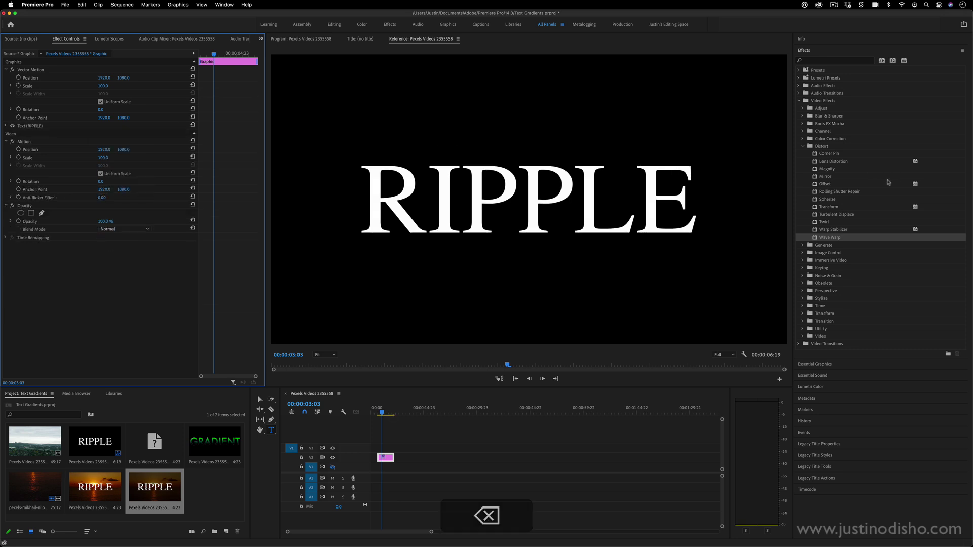
- Apply Turbulent Displace to RIPPLE with Size 17, extend the clip, and return to the start
{"action": "left_click", "coordinate": [845, 215]}
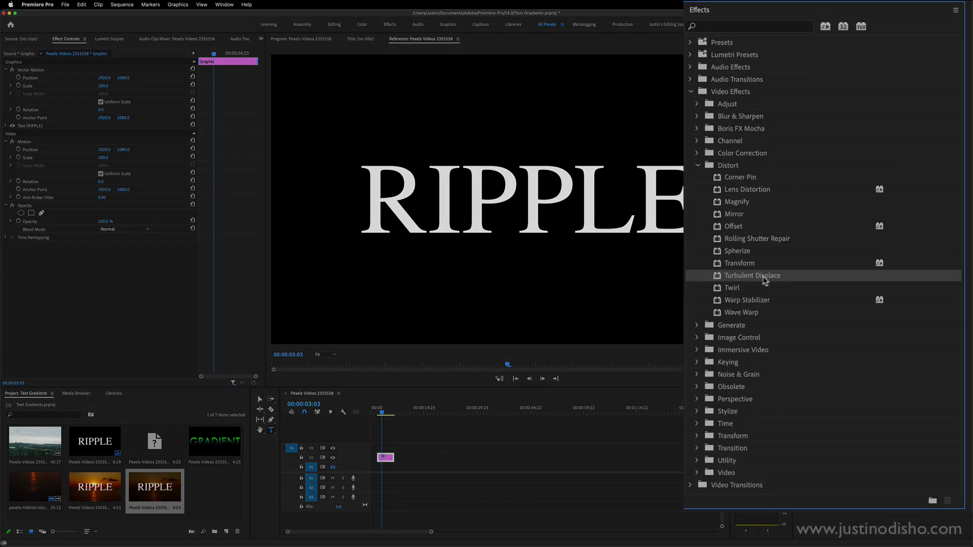
{"action": "mouse_move", "coordinate": [769, 278]}
{"action": "left_mouse_down"}
{"action": "mouse_move", "coordinate": [581, 210]}
{"action": "mouse_move", "coordinate": [148, 204]}
{"action": "mouse_move", "coordinate": [119, 218]}
{"action": "mouse_move", "coordinate": [408, 467]}
{"action": "mouse_move", "coordinate": [387, 458]}
{"action": "left_mouse_up"}
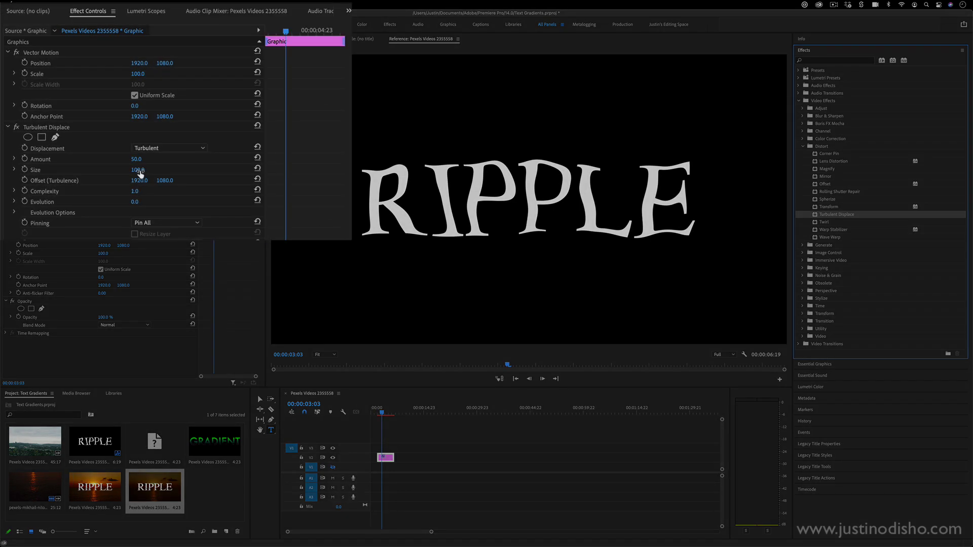
{"action": "left_click", "coordinate": [140, 173]}
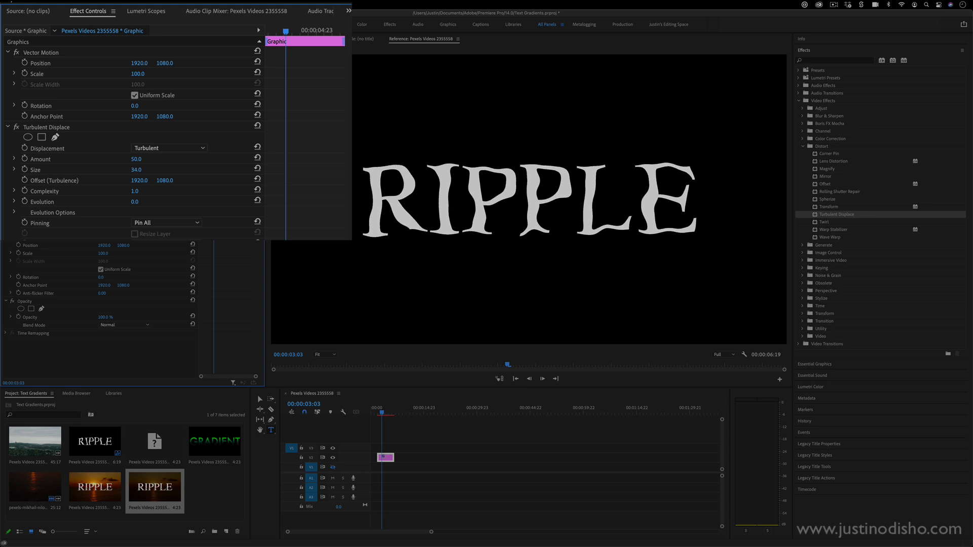
{"action": "left_click_drag", "start_coordinate": [140, 173], "coordinate": [455, 200]}
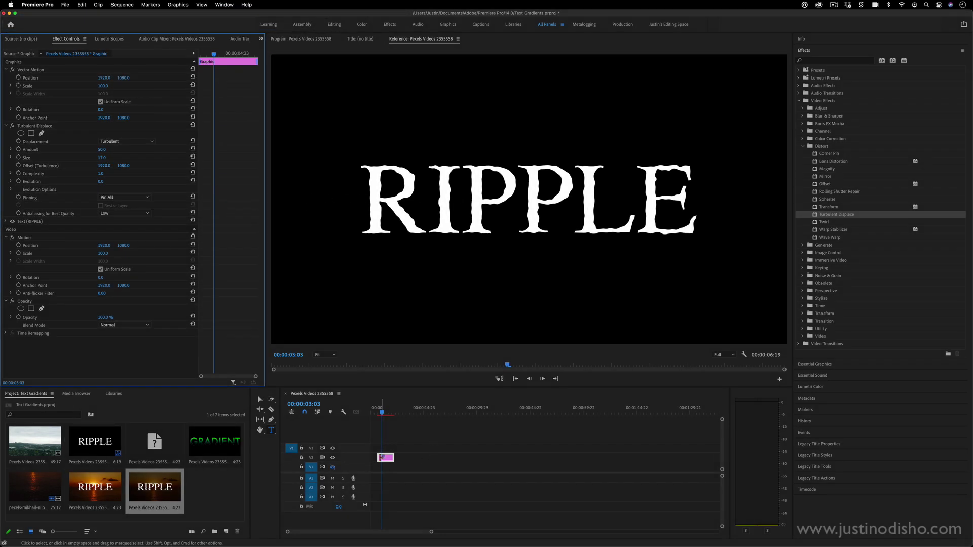
{"action": "left_click_drag", "start_coordinate": [378, 457], "coordinate": [428, 457]}
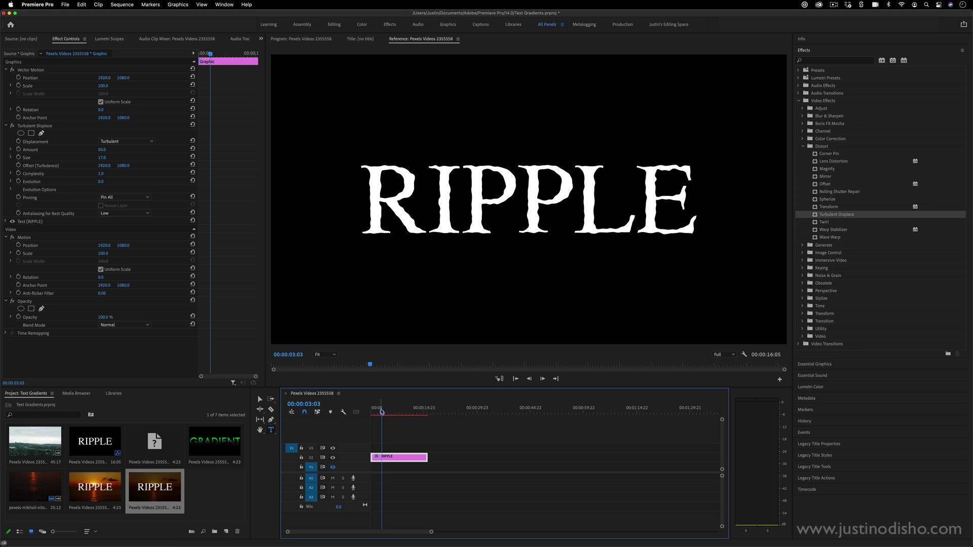
{"action": "left_click_drag", "start_coordinate": [381, 411], "coordinate": [371, 411]}
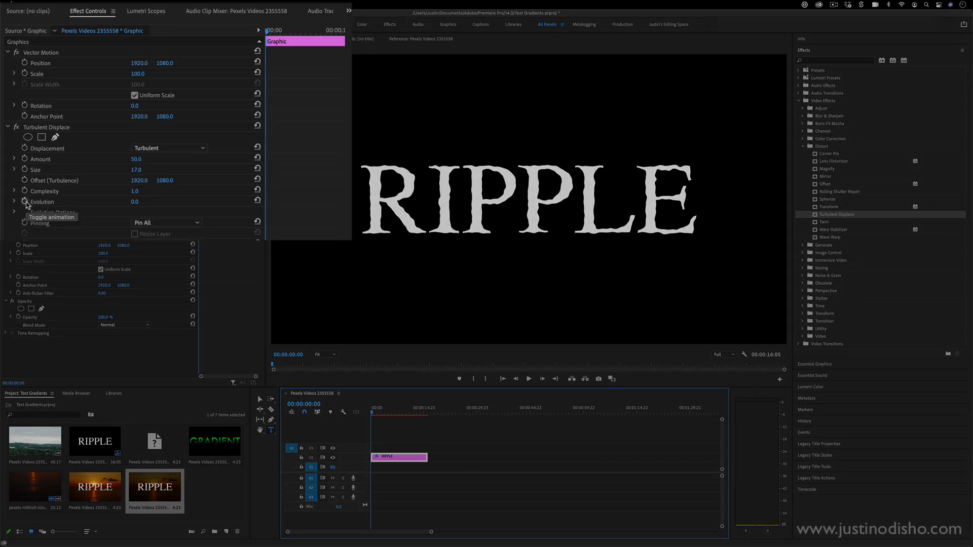
- Keyframe Turbulent Displace Evolution from clip start to end, then play the churning title
{"action": "left_click", "coordinate": [25, 202]}
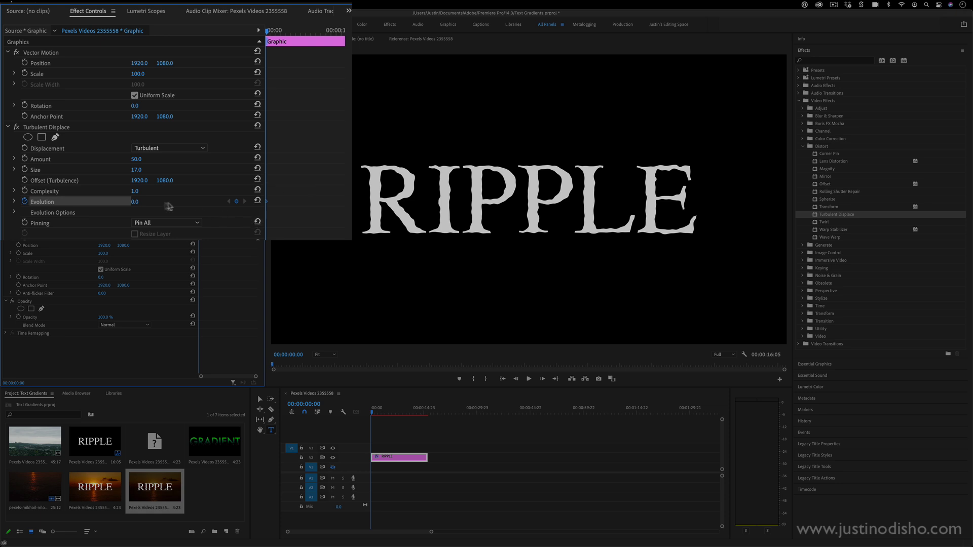
{"action": "left_click", "coordinate": [290, 32]}
{"action": "left_click_drag", "start_coordinate": [297, 32], "coordinate": [357, 37]}
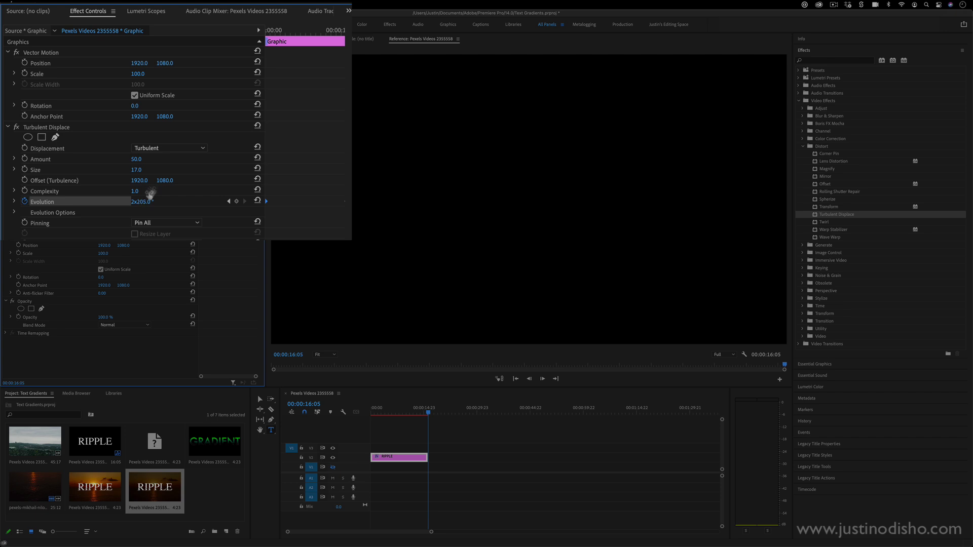
{"action": "left_click_drag", "start_coordinate": [316, 32], "coordinate": [256, 43]}
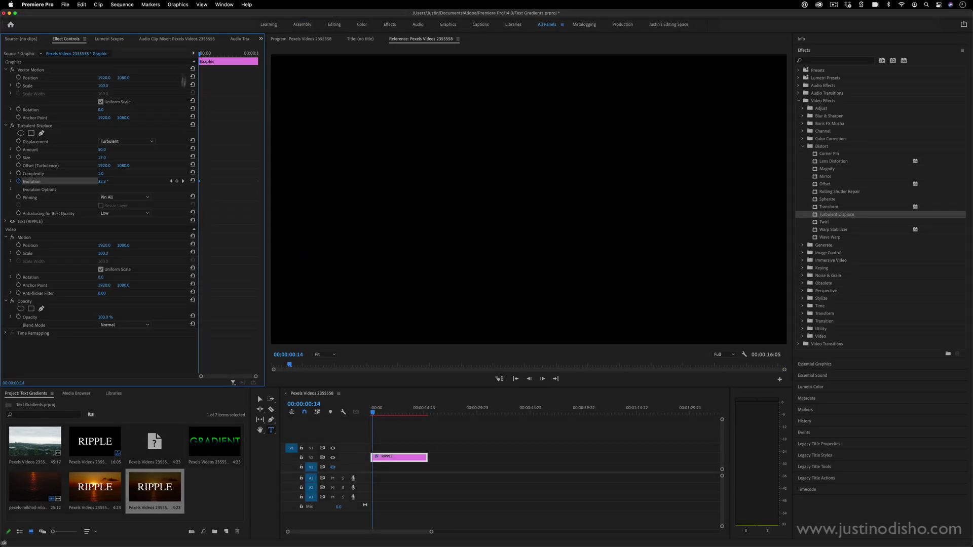
{"action": "key", "text": "space"}
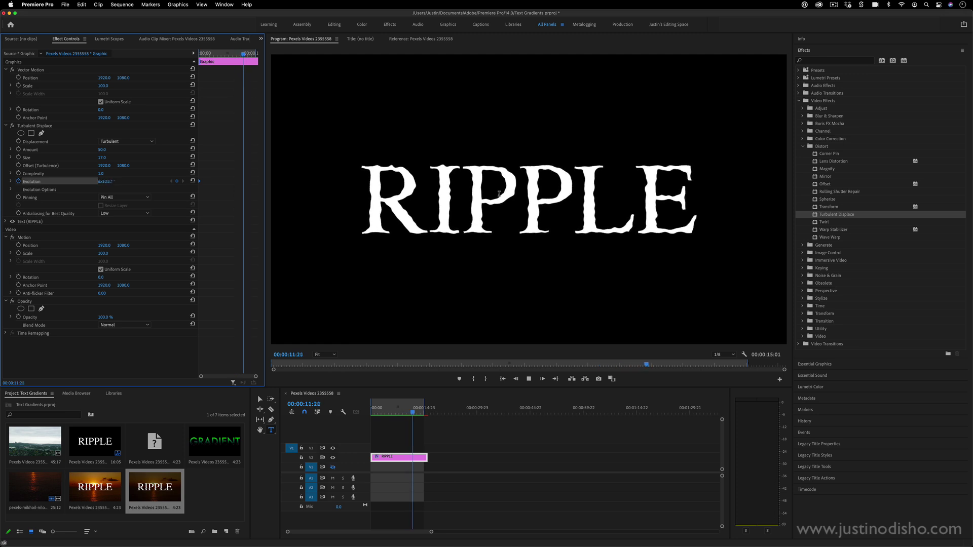
- Stop playback and set the Turbulent Displace Displacement mode to Horizontal Displacement
{"action": "left_click", "coordinate": [421, 38]}
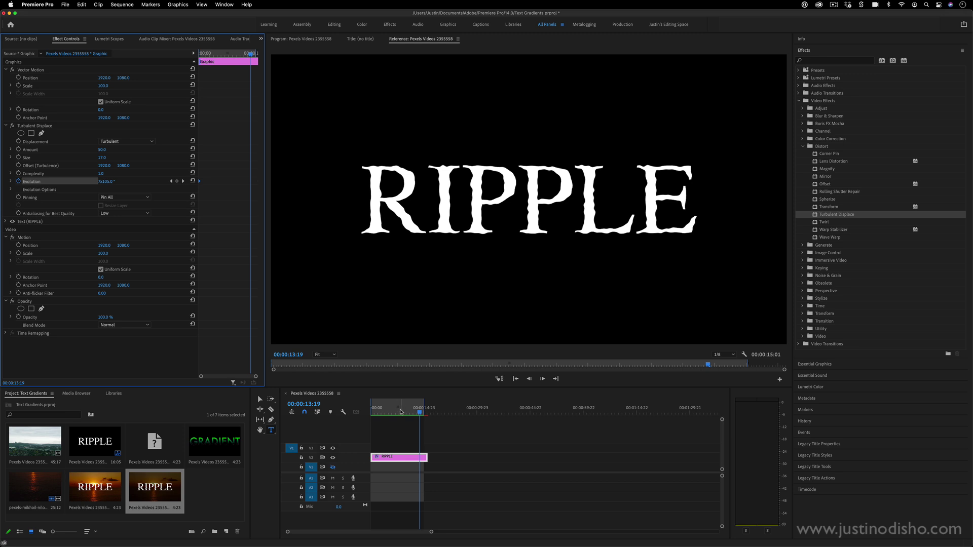
{"action": "left_click", "coordinate": [142, 143]}
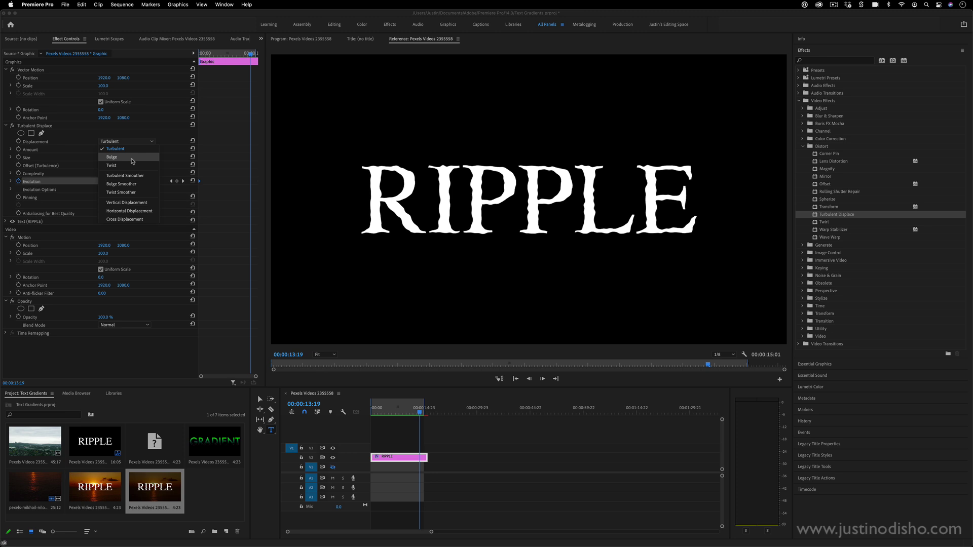
{"action": "left_click", "coordinate": [145, 215]}
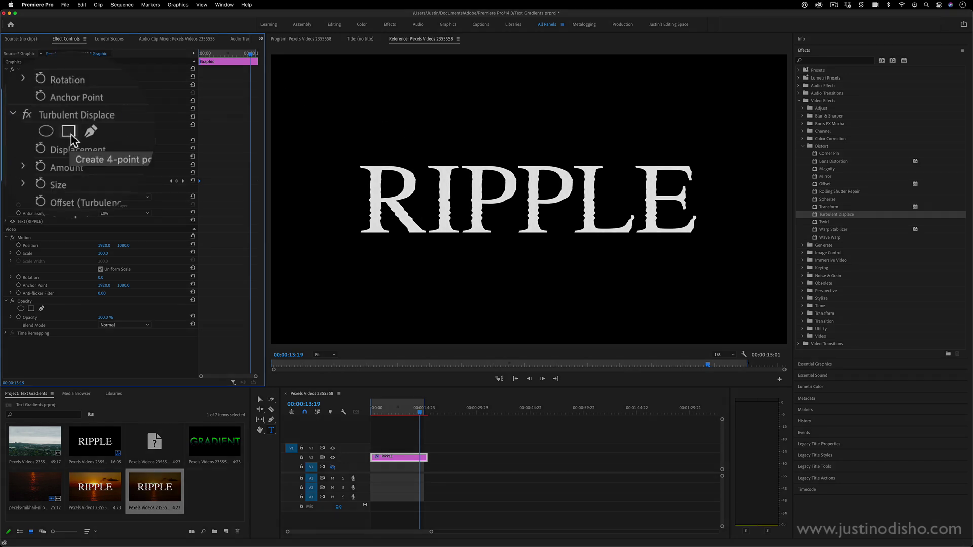
- Add a rectangle mask to Turbulent Displace, move it over RIPPLE's lower half, and widen it past R and E
{"action": "left_click", "coordinate": [31, 133]}
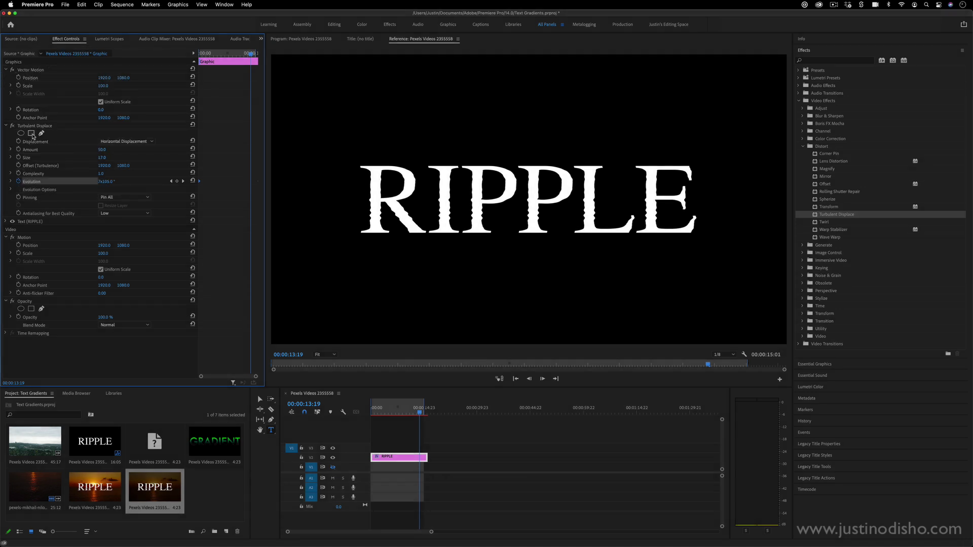
{"action": "left_click", "coordinate": [301, 41]}
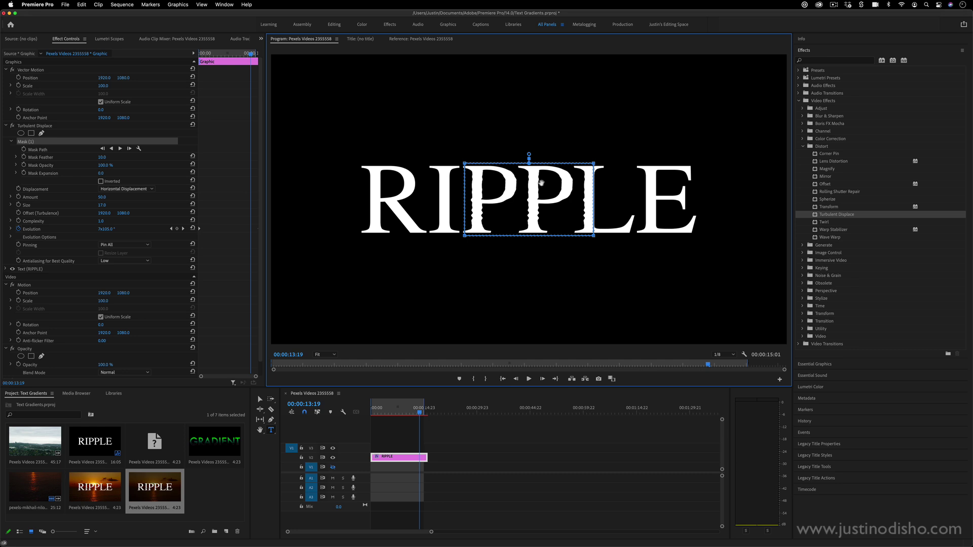
{"action": "left_click_drag", "start_coordinate": [529, 186], "coordinate": [527, 231]}
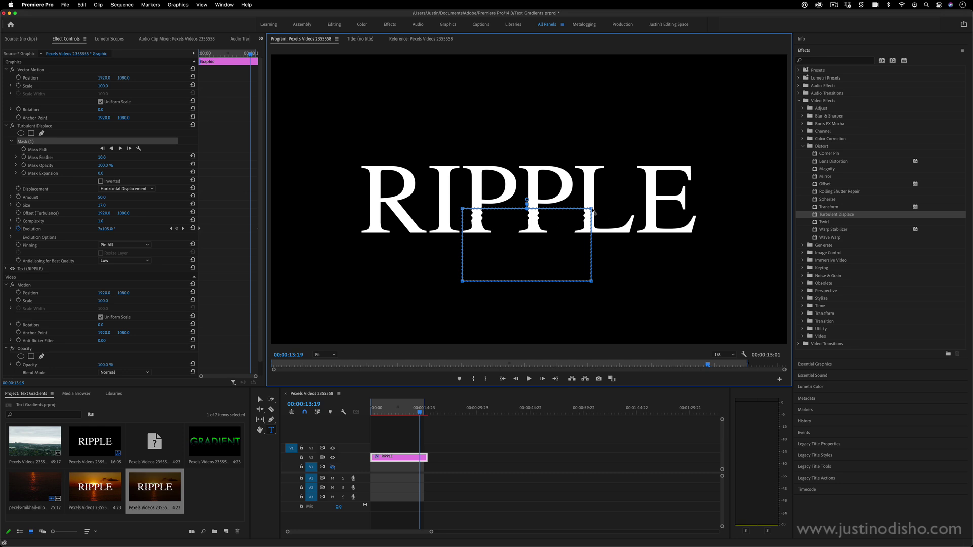
{"action": "left_click_drag", "start_coordinate": [592, 208], "coordinate": [773, 208]}
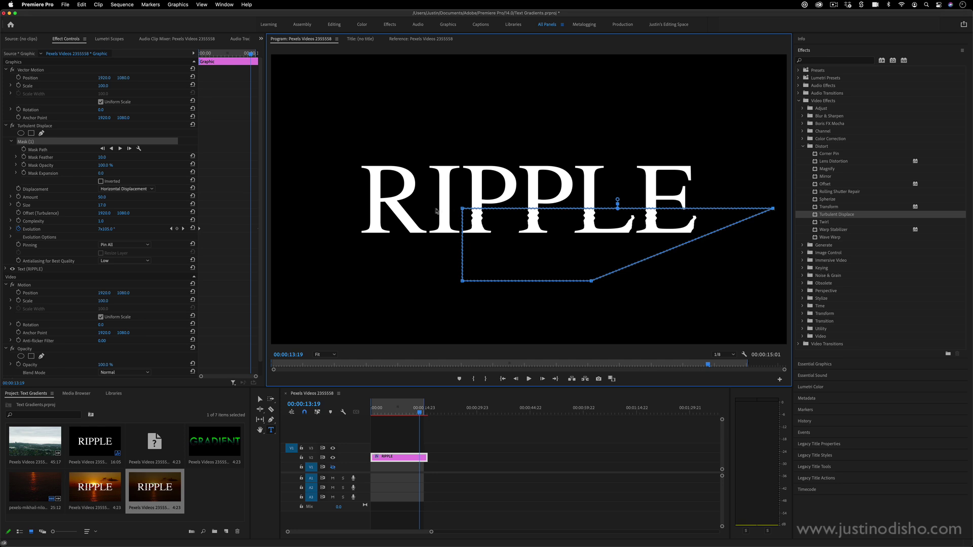
{"action": "left_click_drag", "start_coordinate": [464, 209], "coordinate": [284, 208]}
{"action": "left_click_drag", "start_coordinate": [463, 281], "coordinate": [290, 291]}
{"action": "left_click_drag", "start_coordinate": [592, 281], "coordinate": [770, 296]}
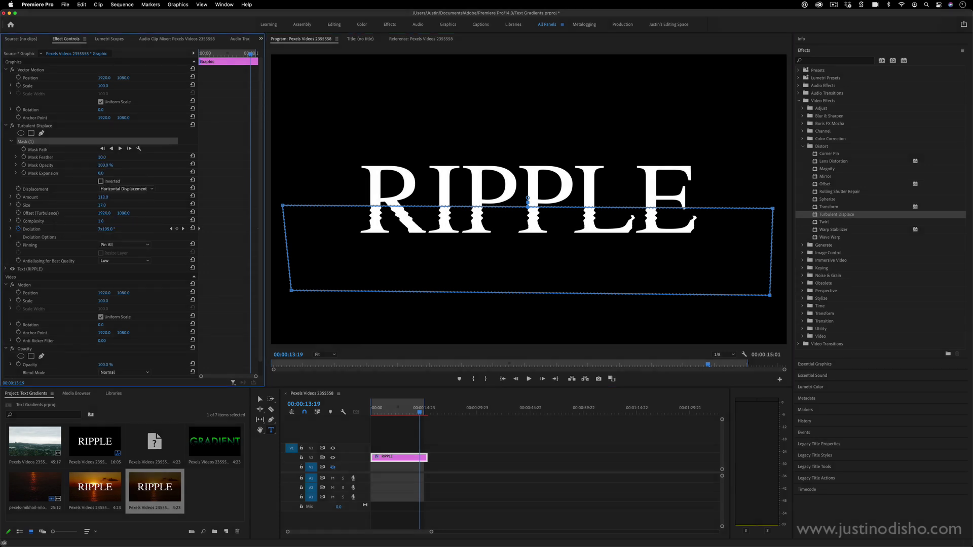
- Lower the displacement Amount to 111, nudge the mask, then render and preview the result
{"action": "left_click_drag", "start_coordinate": [109, 197], "coordinate": [105, 197]}
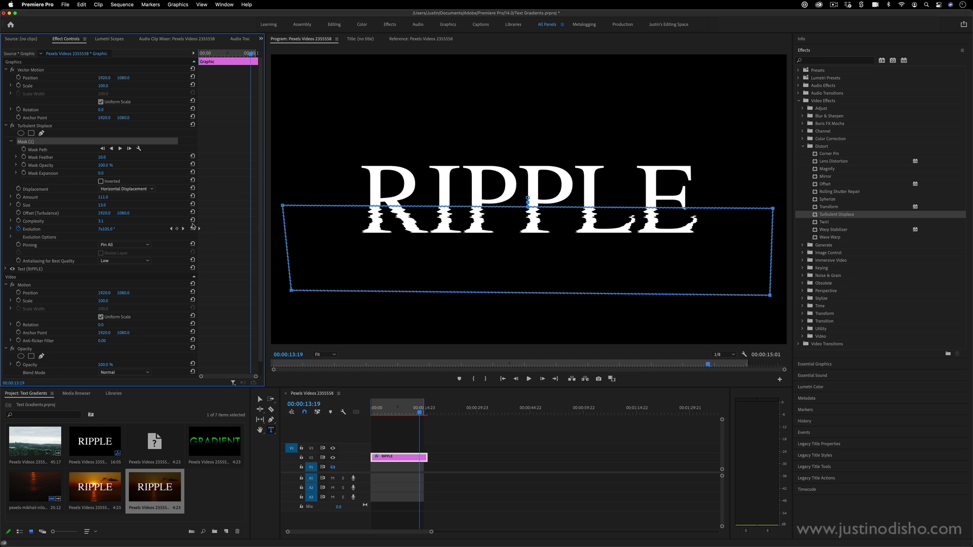
{"action": "left_click_drag", "start_coordinate": [560, 243], "coordinate": [557, 247]}
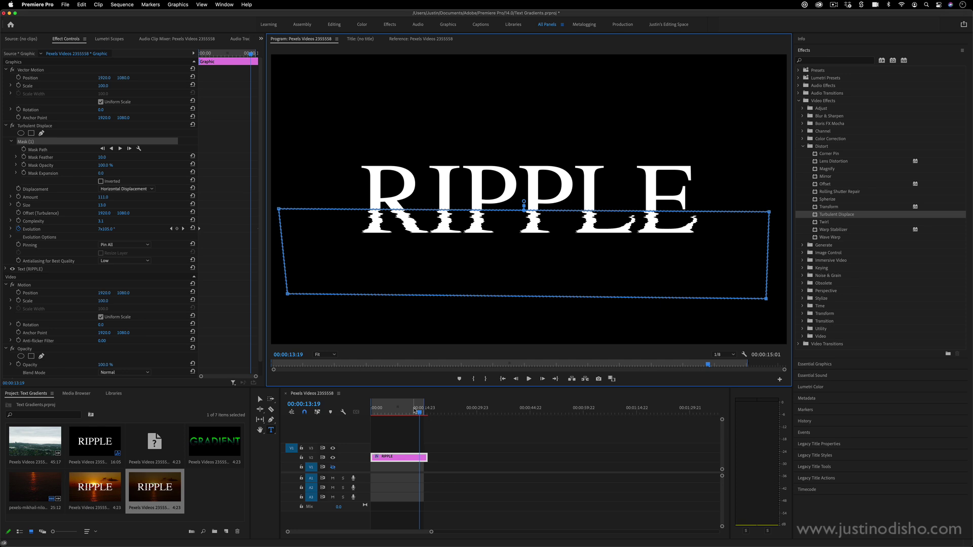
{"action": "key", "text": "Return"}
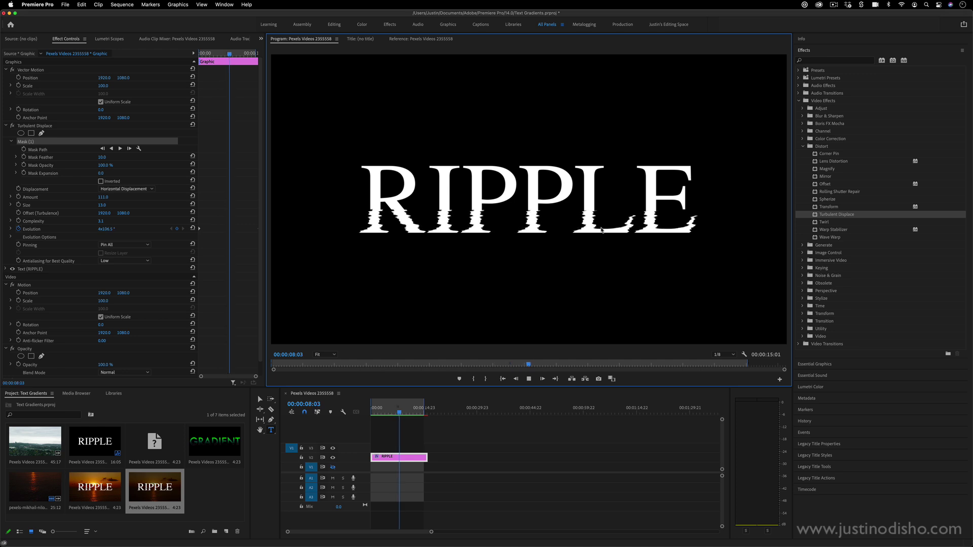
{"action": "left_click", "coordinate": [397, 408]}
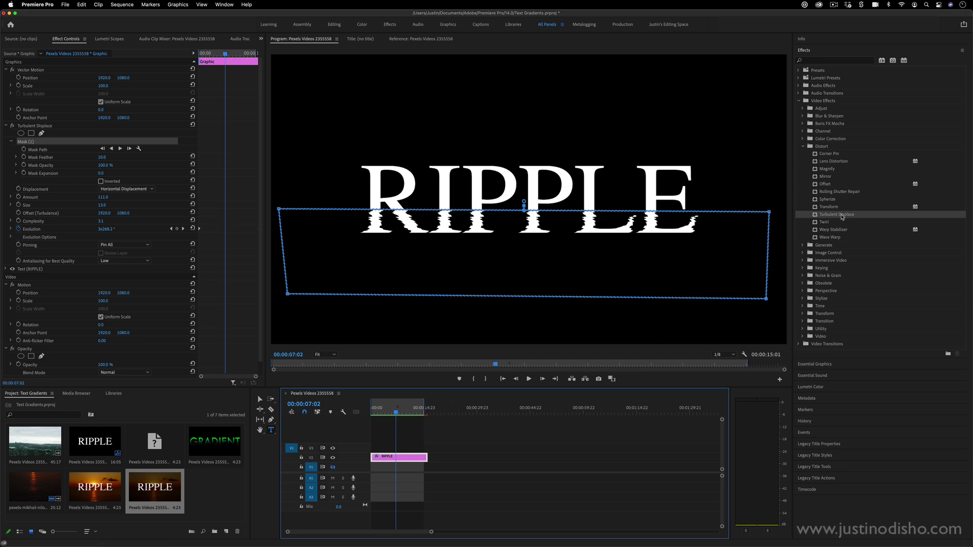
- Apply Wave Warp to the RIPPLE clip and set Wave Speed to 0.2
{"action": "left_click_drag", "start_coordinate": [835, 237], "coordinate": [400, 457]}
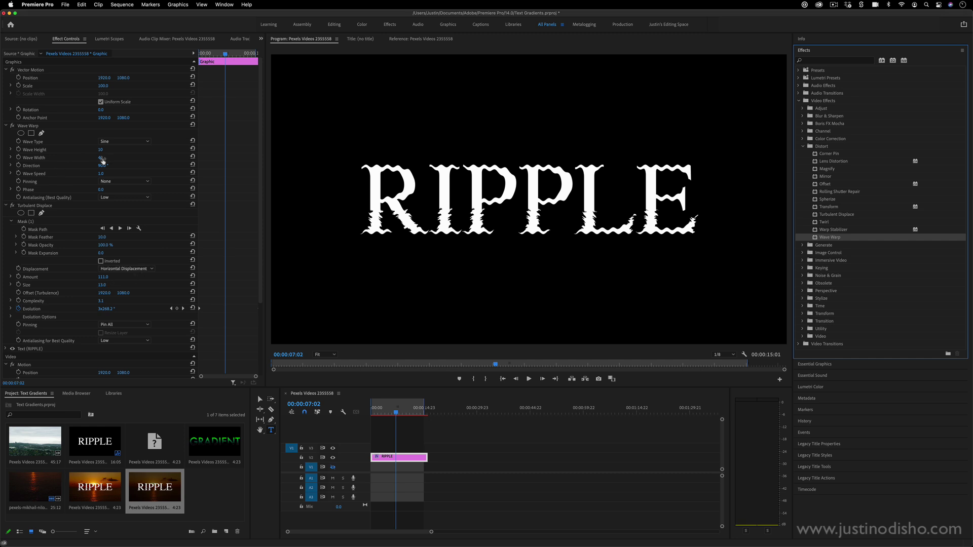
{"action": "left_click", "coordinate": [5, 206]}
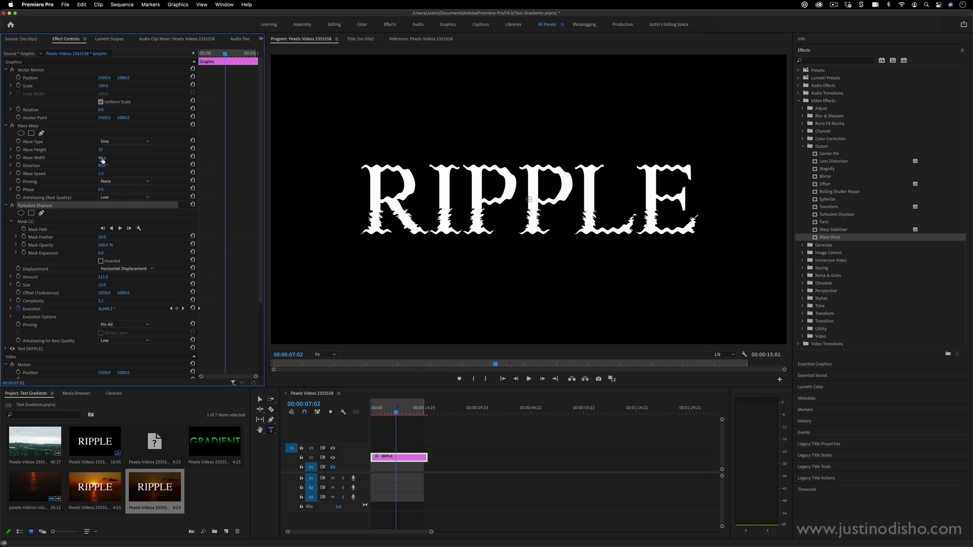
{"action": "left_click", "coordinate": [100, 174]}
{"action": "type", "text": ".2"}
{"action": "key", "text": "Return"}
- Widen the Wave Width, set Wave Height to 3, and play the title from the start
{"action": "mouse_move", "coordinate": [100, 158]}
{"action": "left_mouse_down"}
{"action": "mouse_move", "coordinate": [121, 158]}
{"action": "mouse_move", "coordinate": [90, 158]}
{"action": "mouse_move", "coordinate": [104, 157]}
{"action": "mouse_move", "coordinate": [90, 149]}
{"action": "left_mouse_up"}
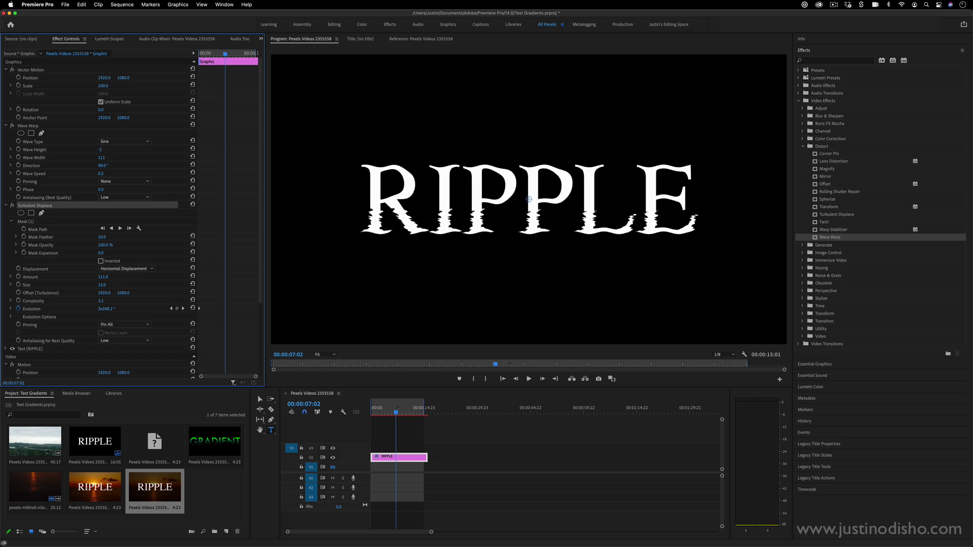
{"action": "left_click", "coordinate": [108, 149]}
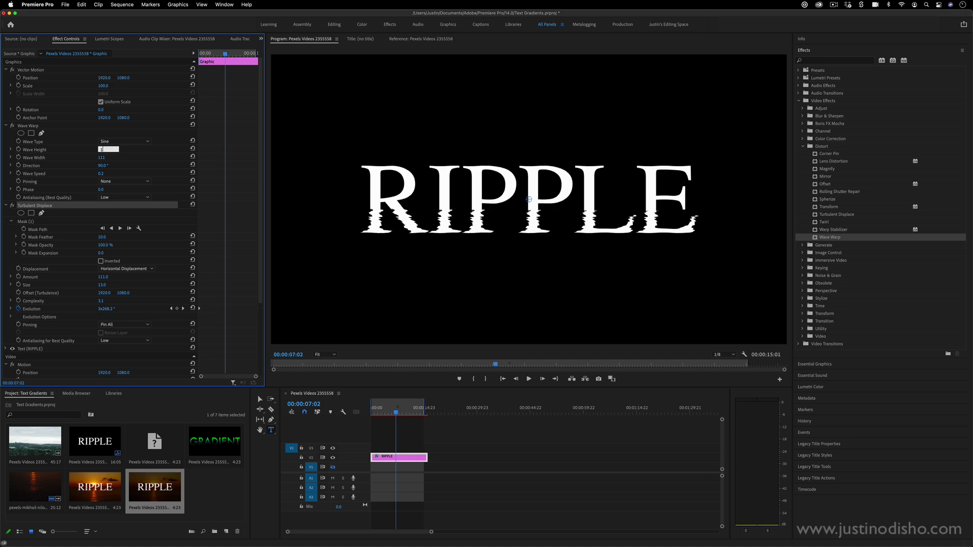
{"action": "type", "text": "3"}
{"action": "key", "text": "Return"}
{"action": "key", "text": "Home"}
{"action": "key", "text": "space"}
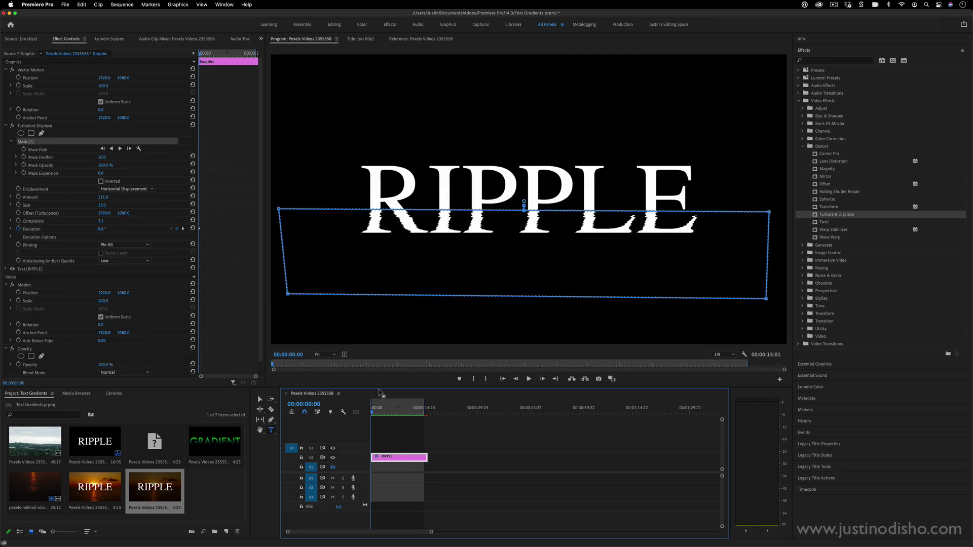
{"action": "key", "text": "space"}
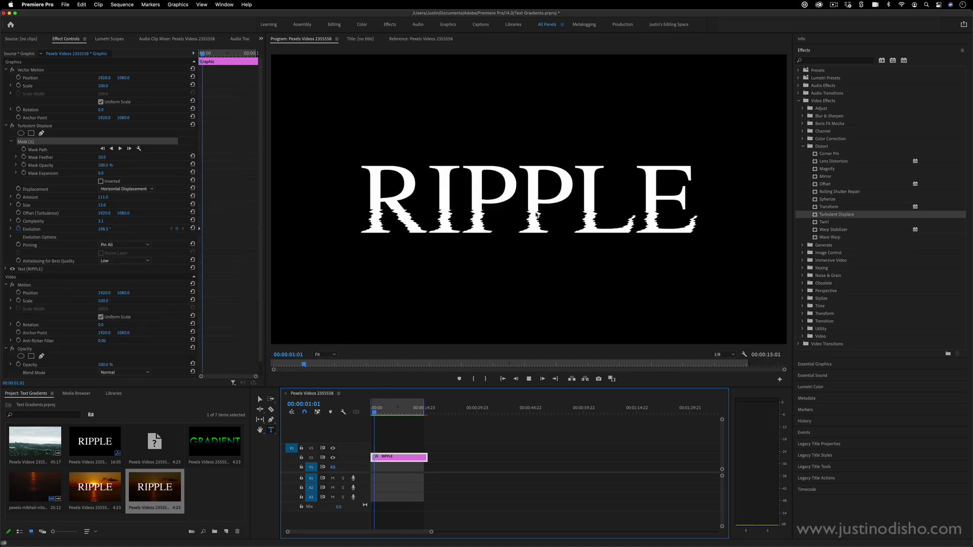